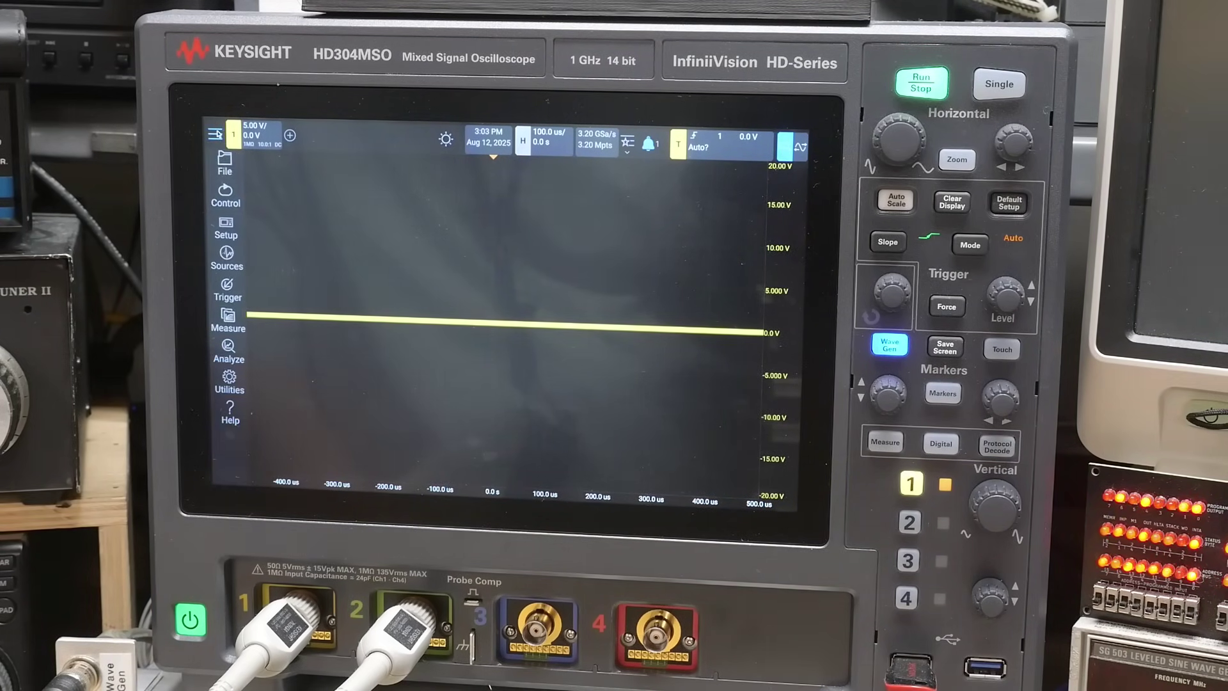
Open the Frequency Response analysis settings and enable it
click(231, 352)
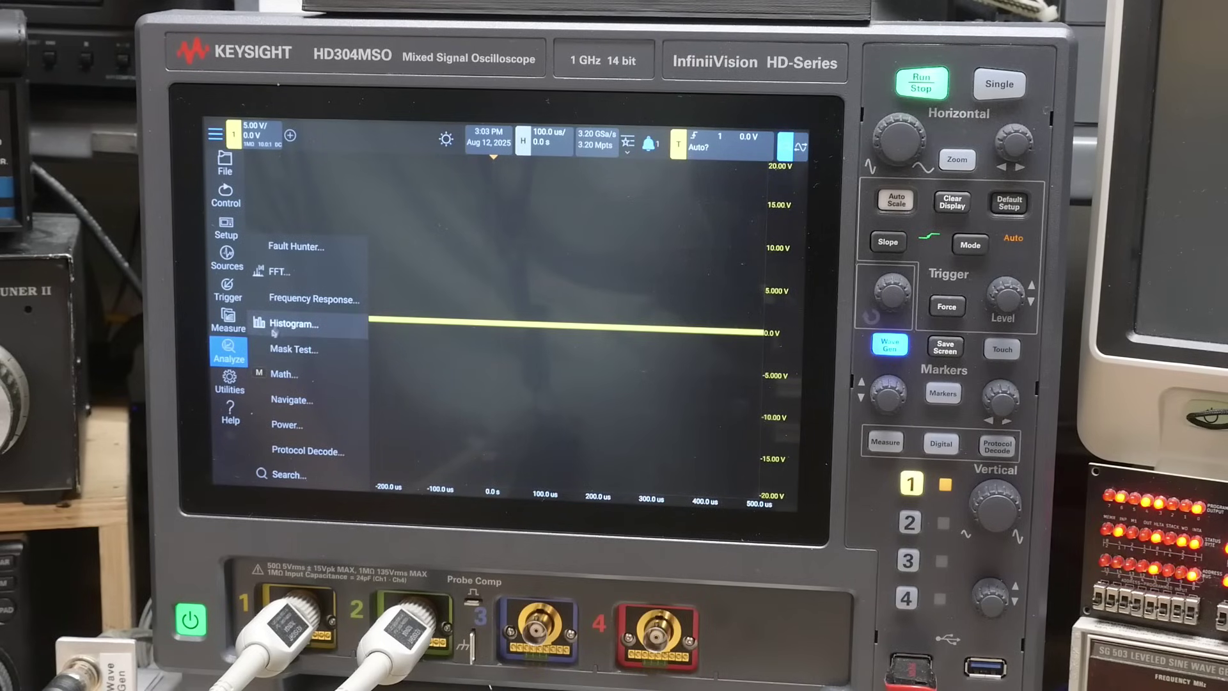
click(294, 298)
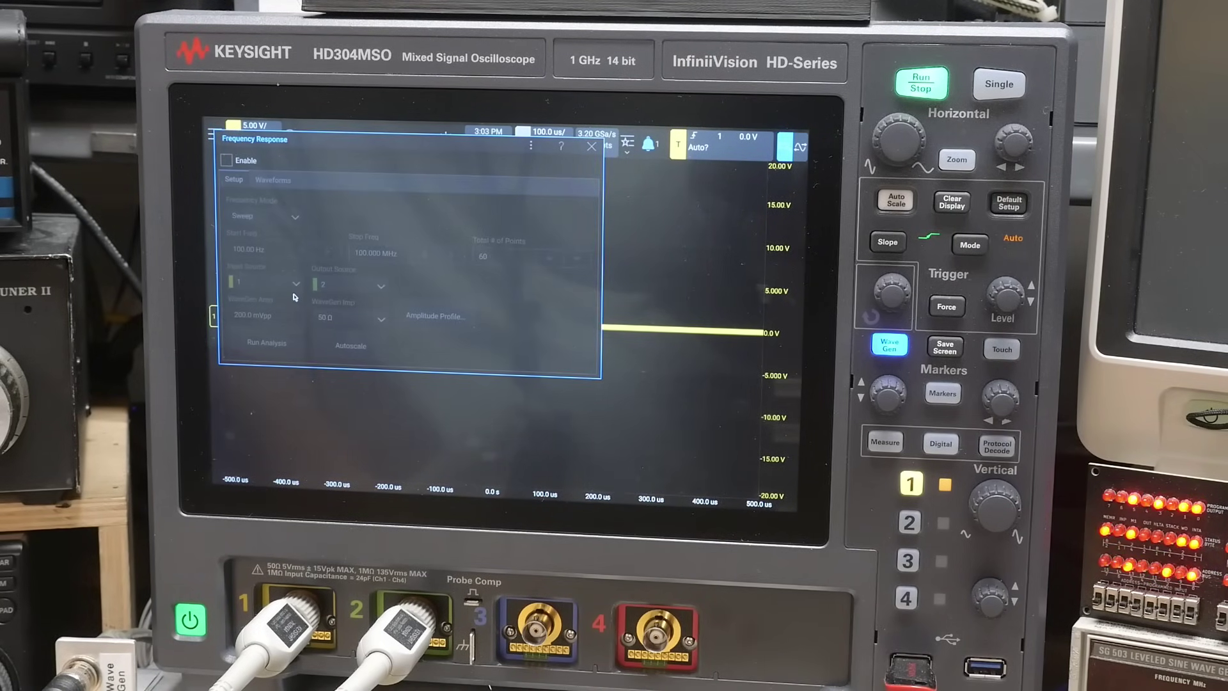
click(228, 161)
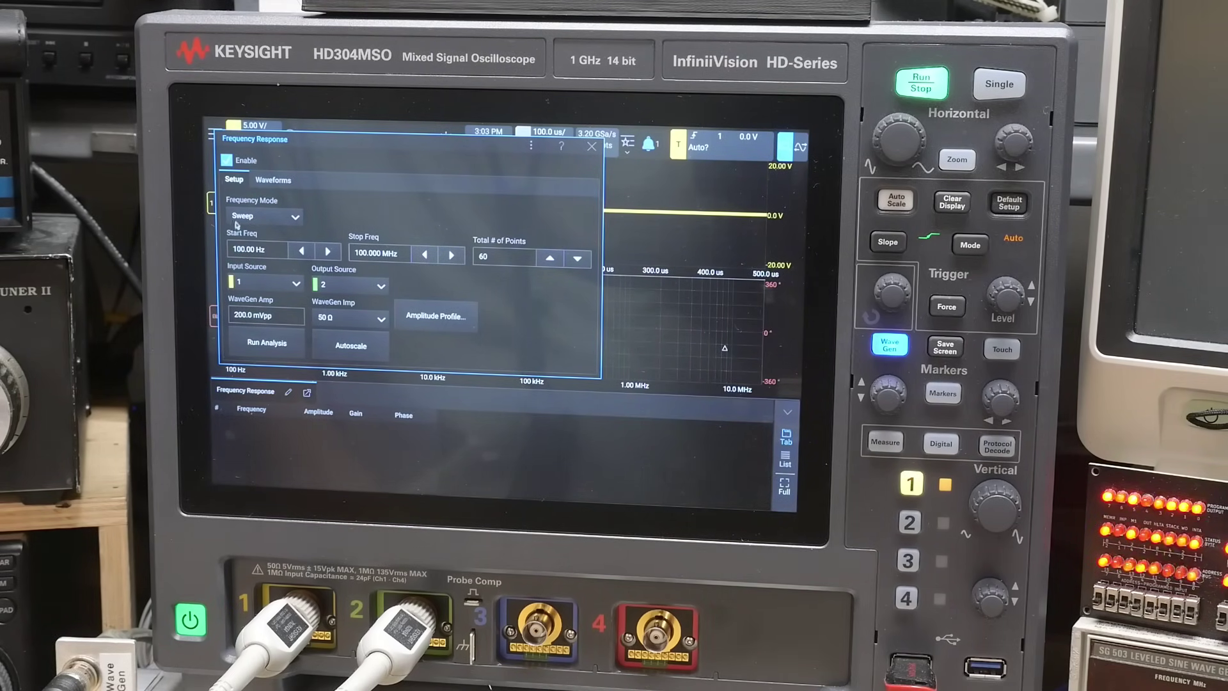
Set the sweep start frequency to 10 MHz and run the analysis
click(249, 252)
text(10)
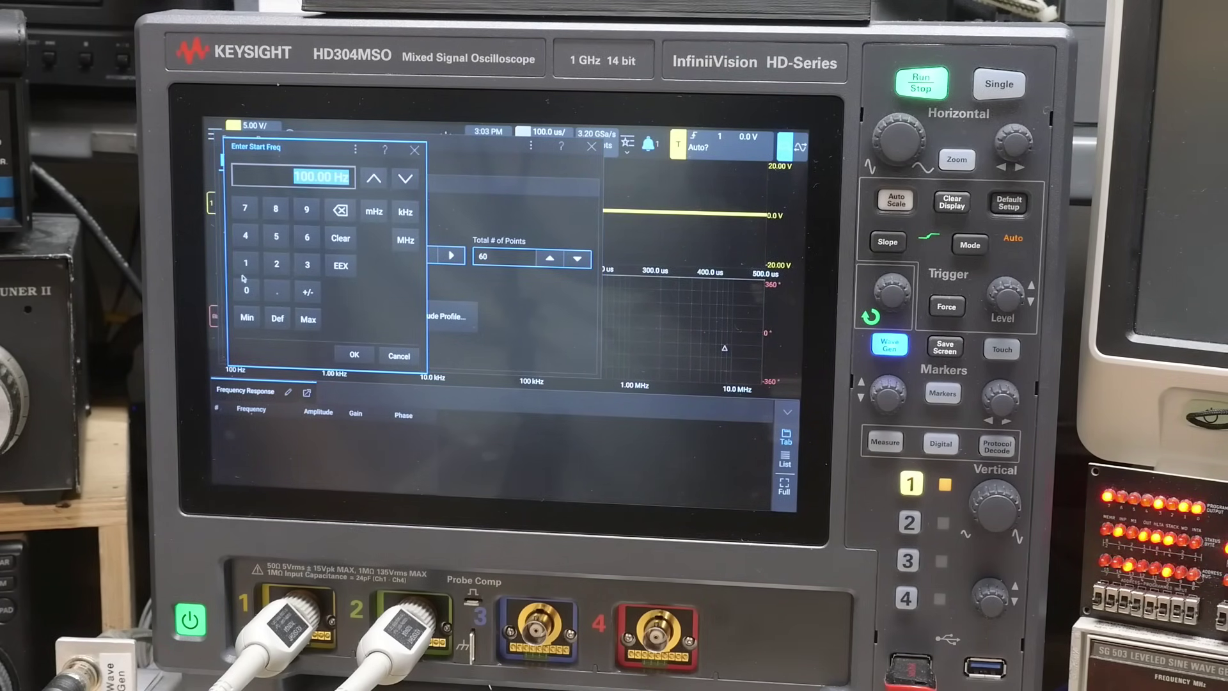
click(398, 240)
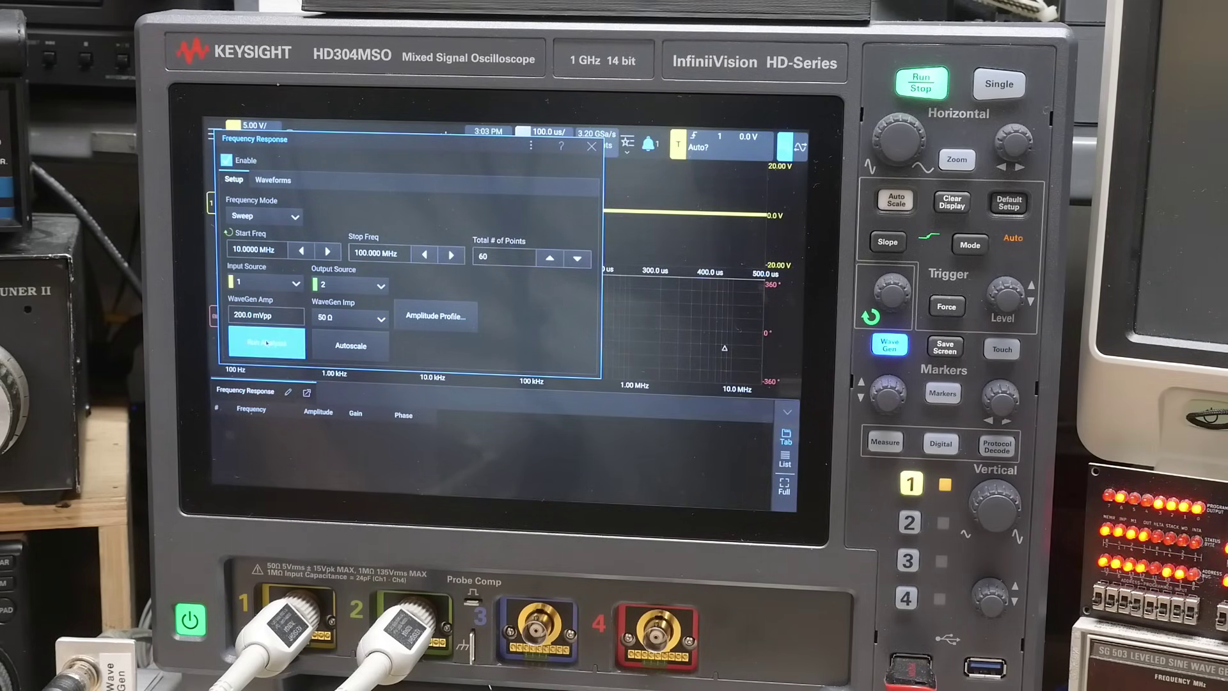
click(266, 343)
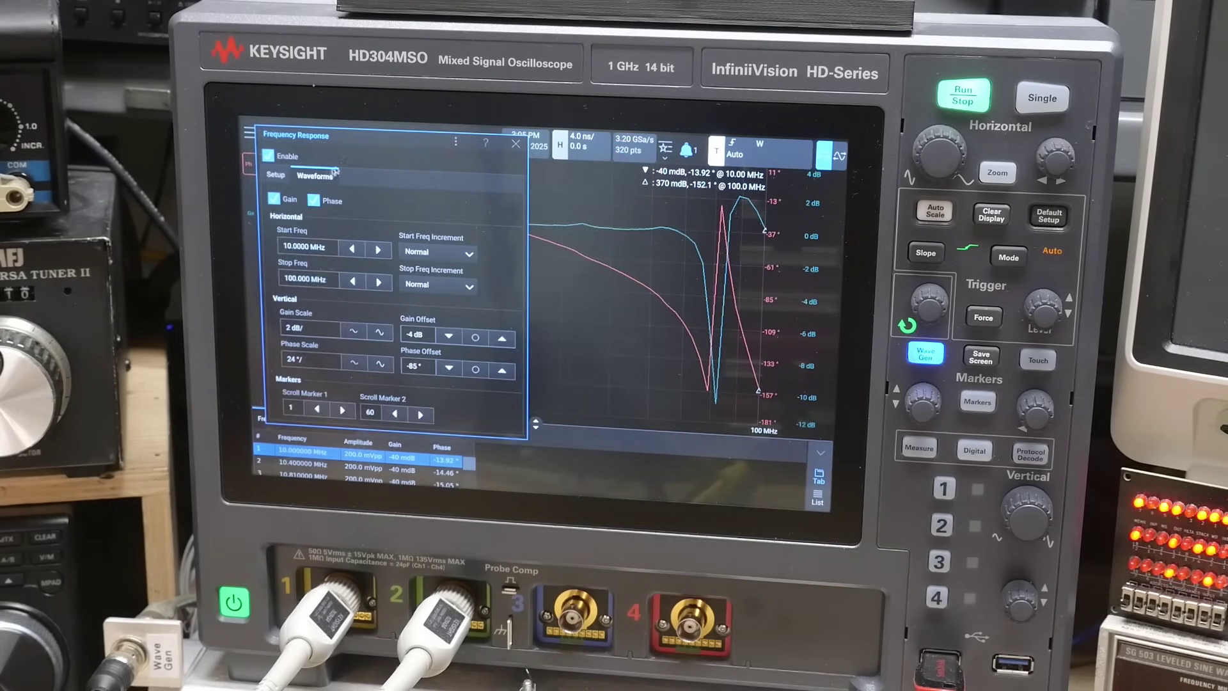
Shift the settings panel down and step Marker 2 two points lower, then one up
drag(352, 144, 340, 196)
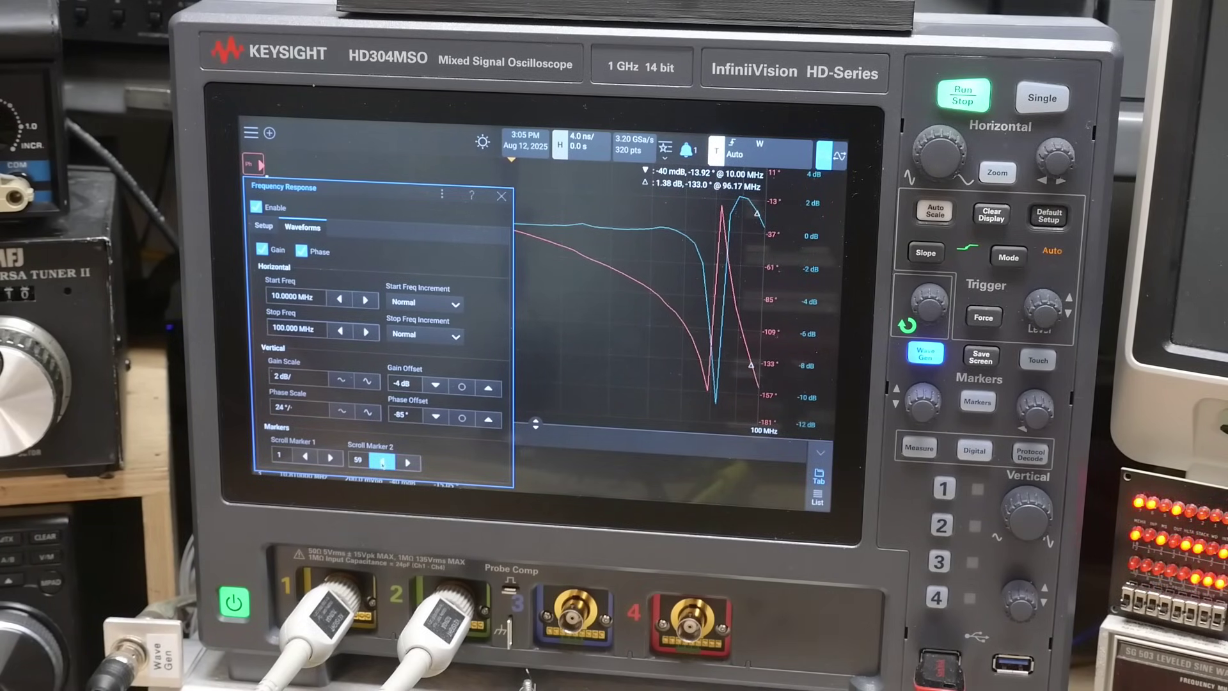
click(382, 463)
click(383, 462)
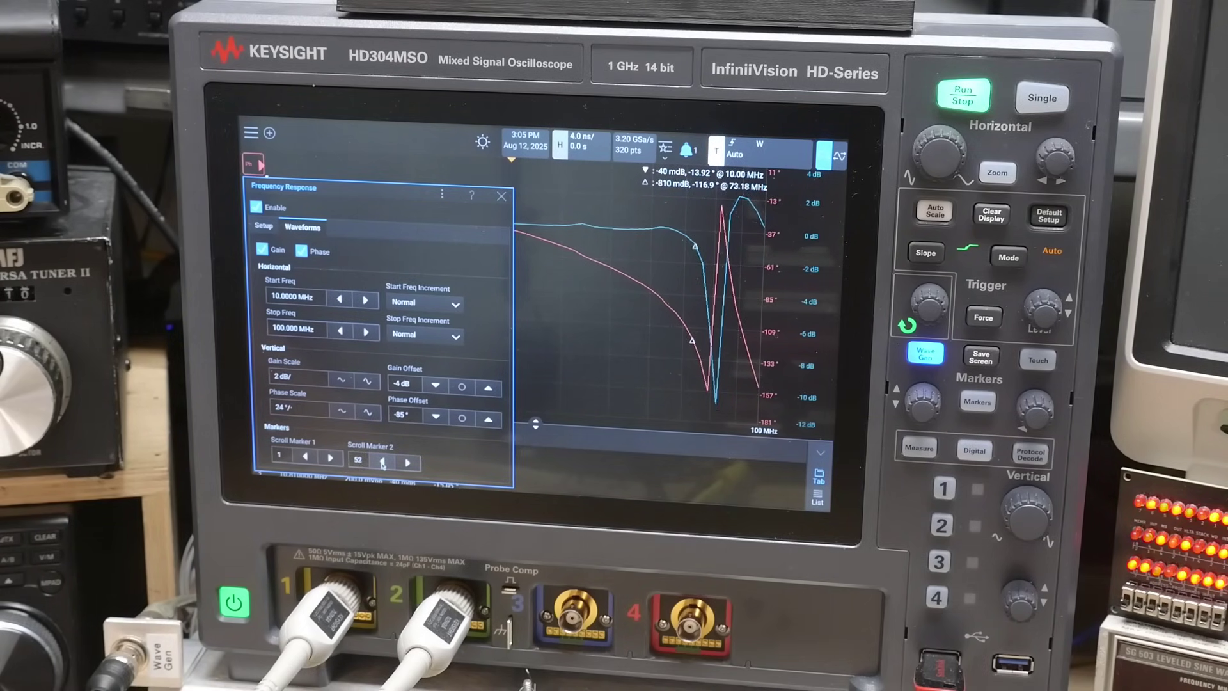
click(407, 462)
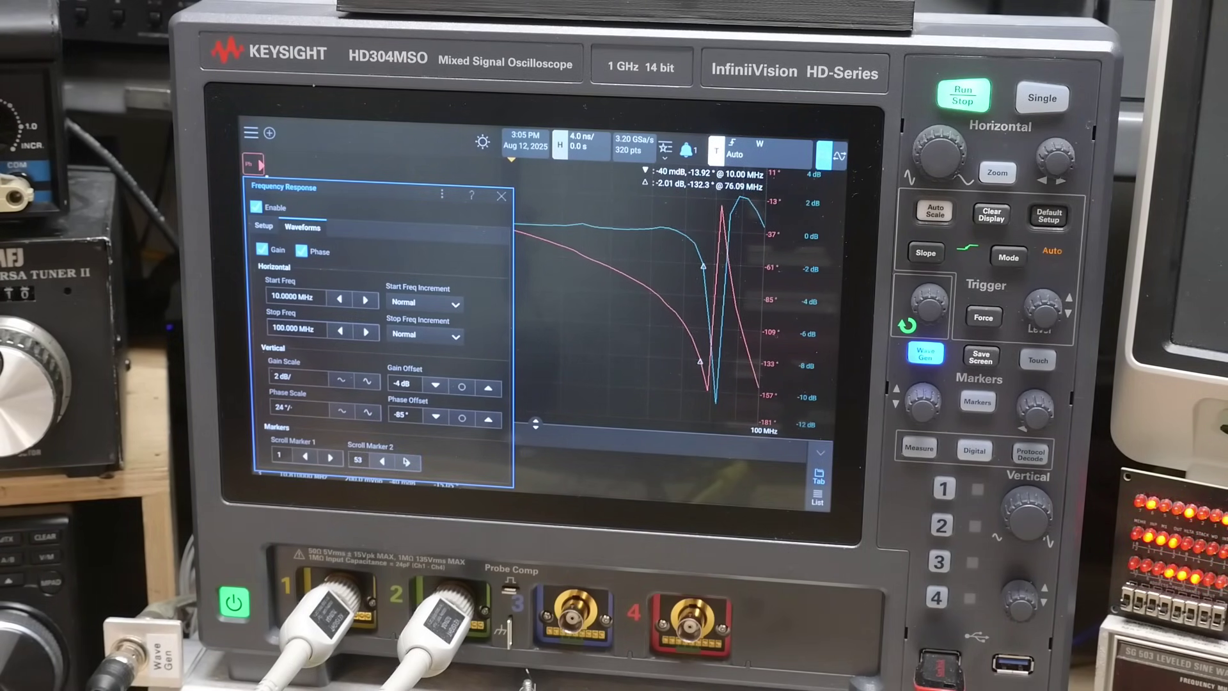
Step Marker 1 up through the sweep toward 37 MHz
click(330, 458)
click(331, 458)
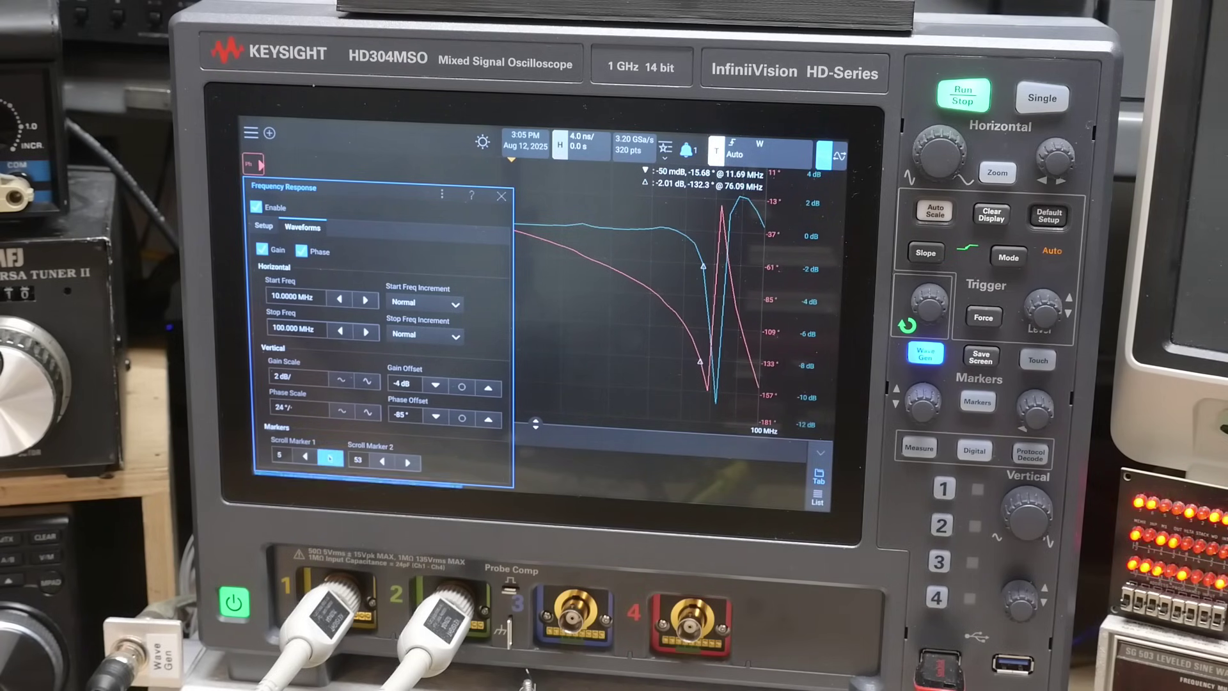
click(330, 458)
click(330, 458)
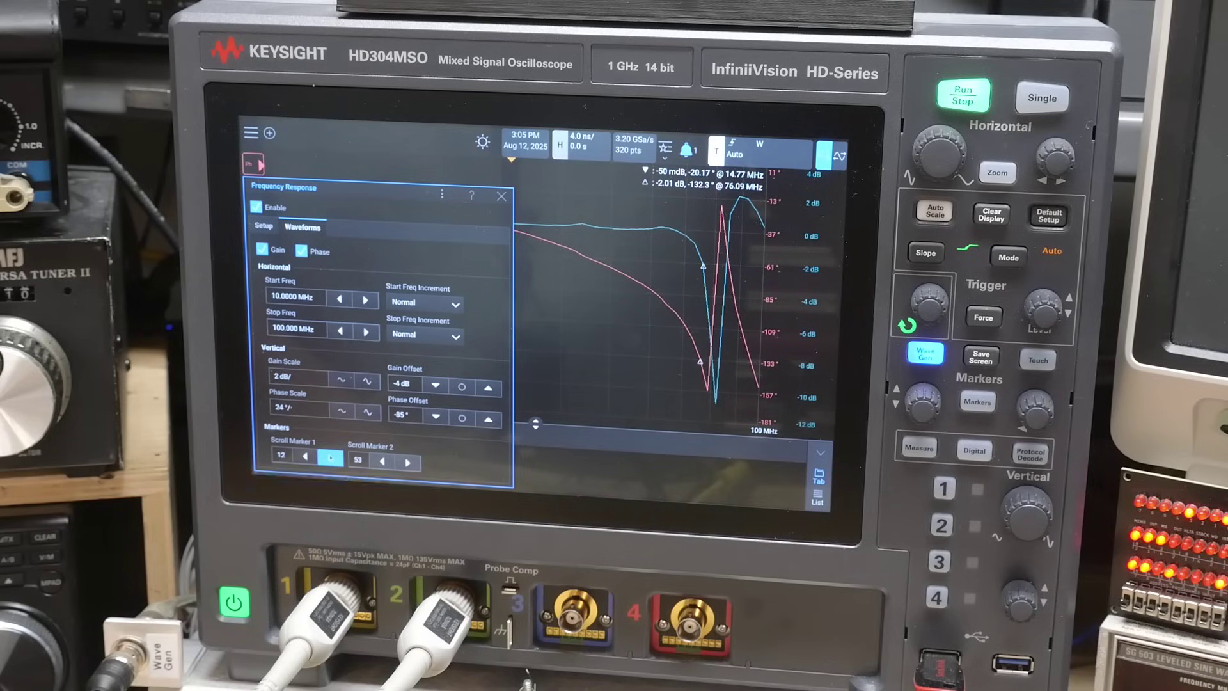
click(330, 458)
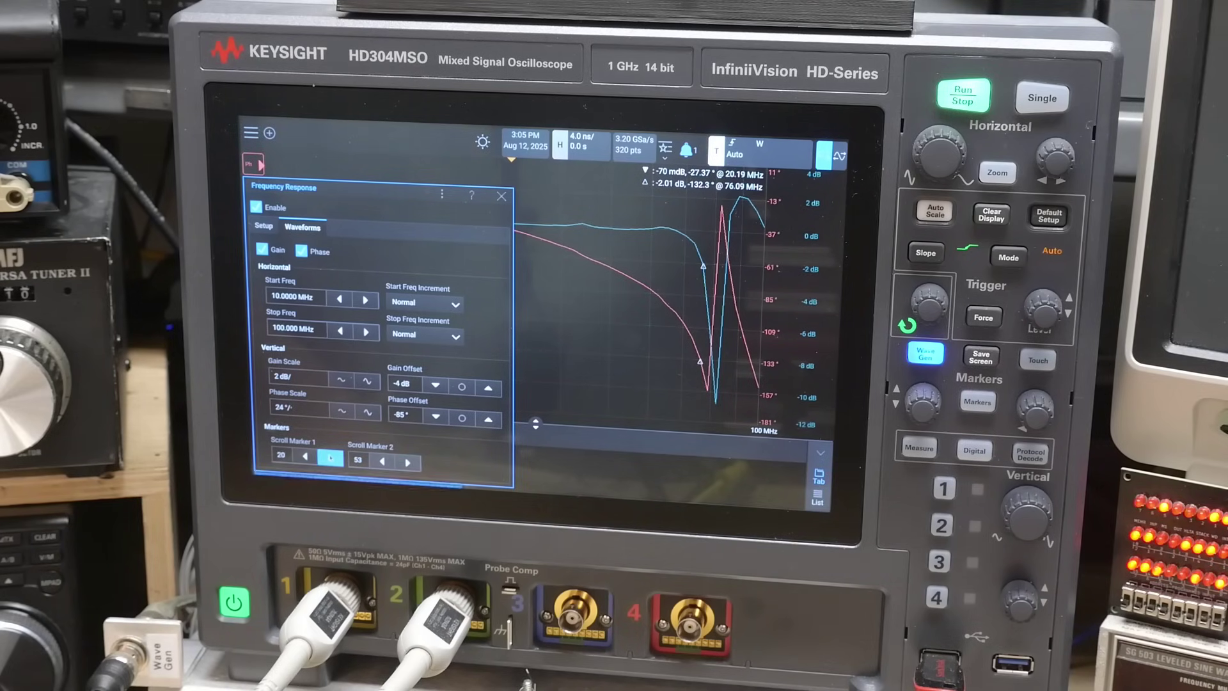
click(330, 458)
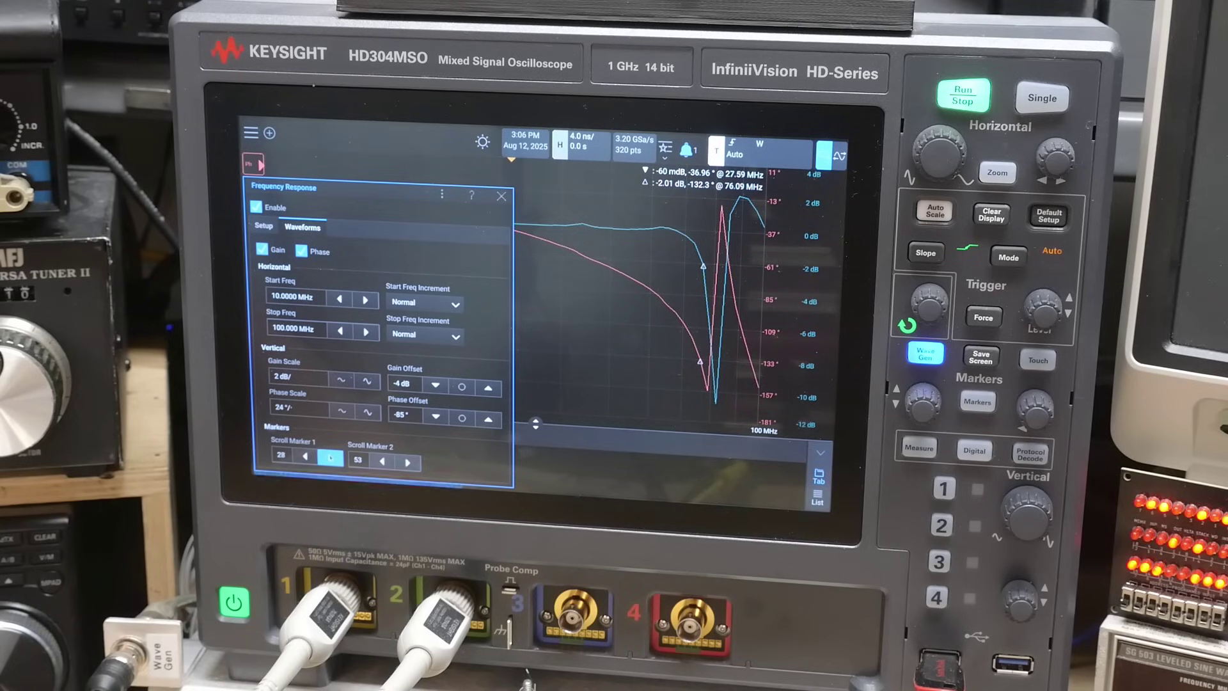
click(330, 458)
click(330, 458)
click(331, 457)
click(331, 458)
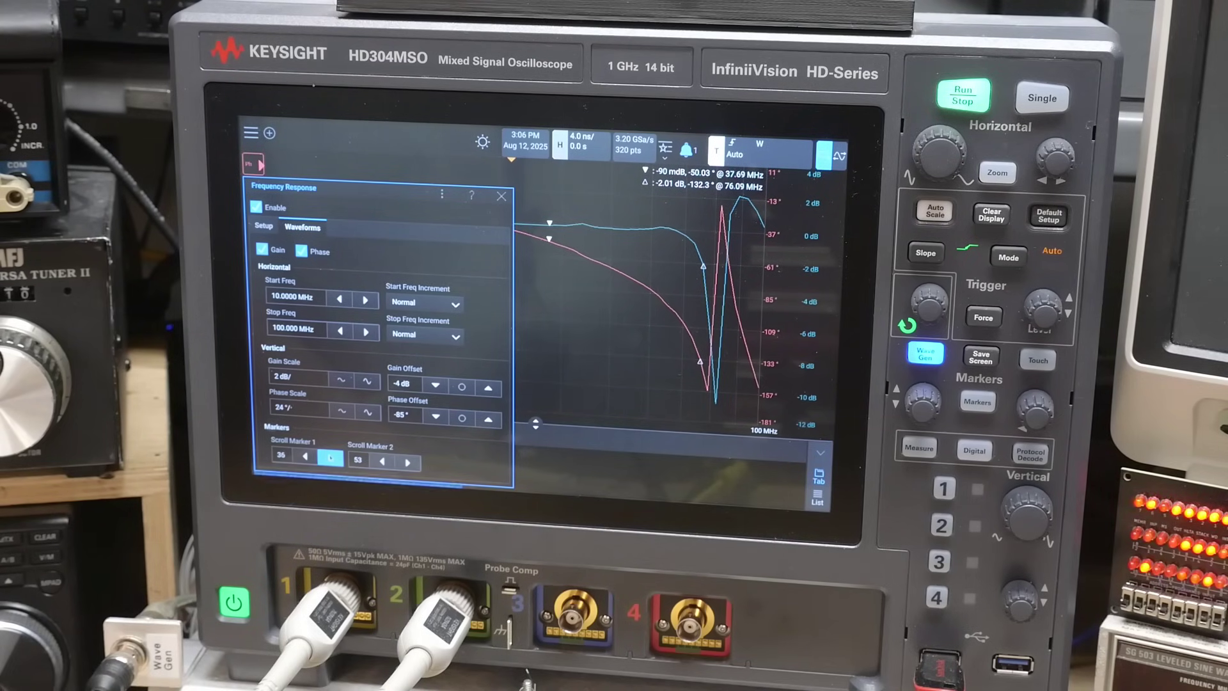
click(331, 458)
click(330, 457)
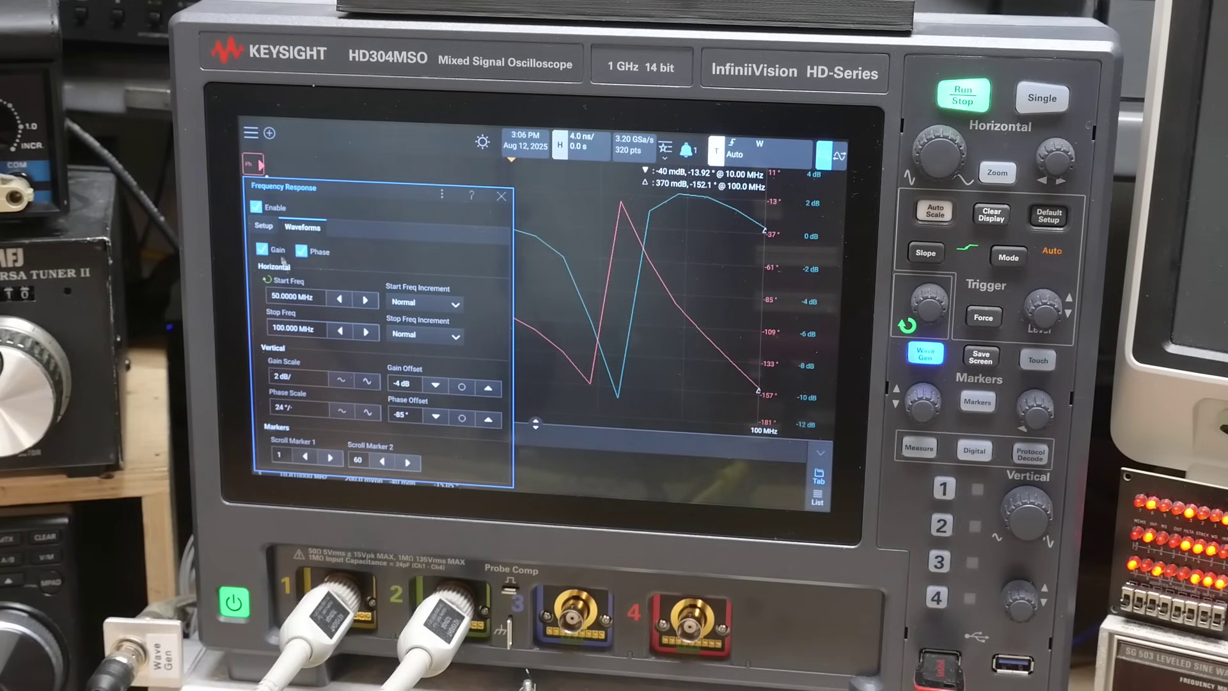
Enter 50 as the Setup start frequency, which wrongly lands at 50 Hz
click(265, 227)
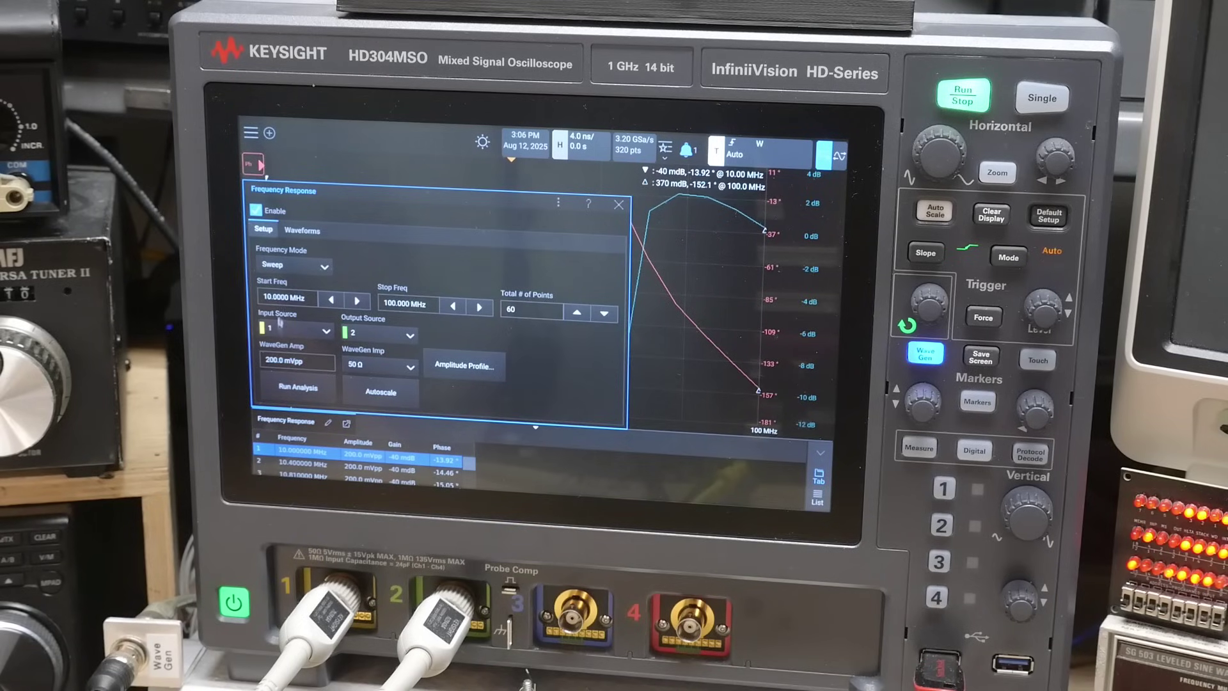
click(285, 298)
click(314, 237)
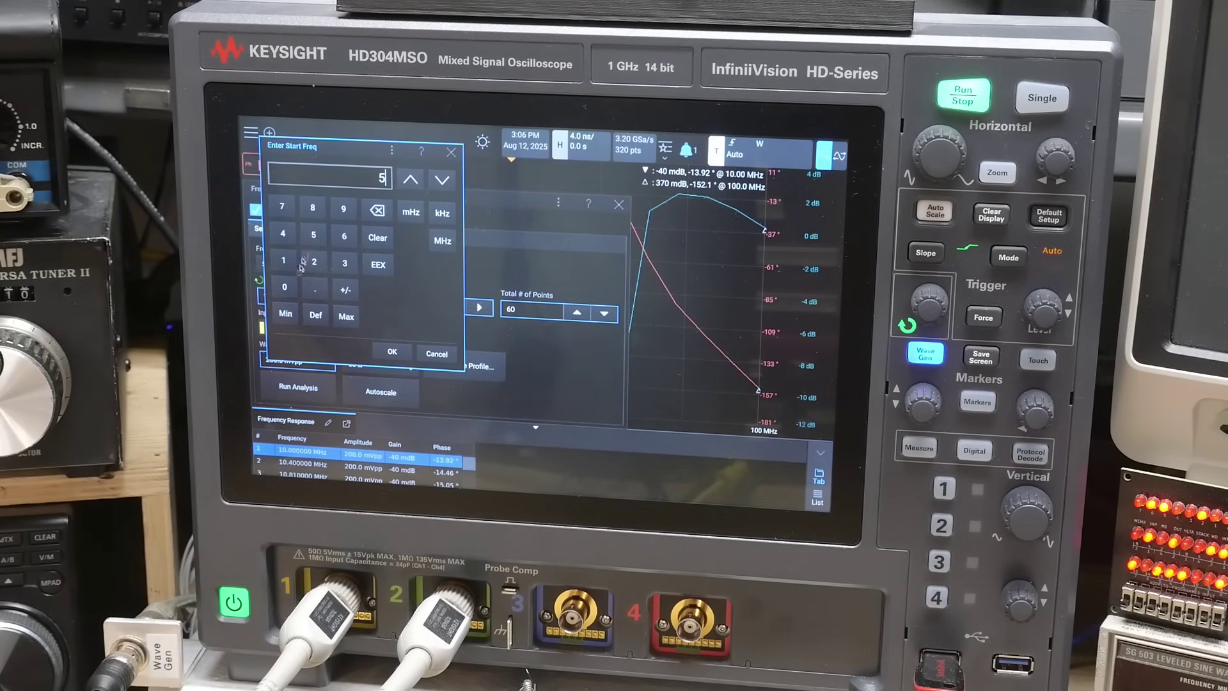
click(288, 291)
click(389, 352)
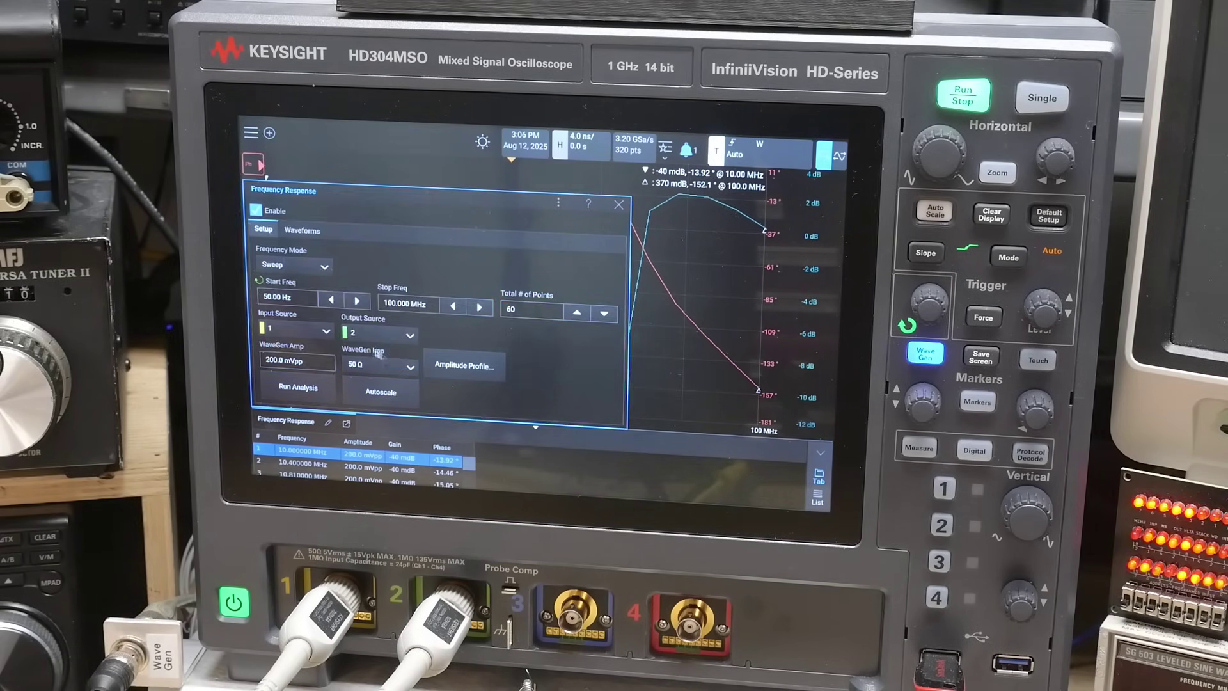
Correct the start frequency to 50 MHz and re-run the sweep
click(278, 300)
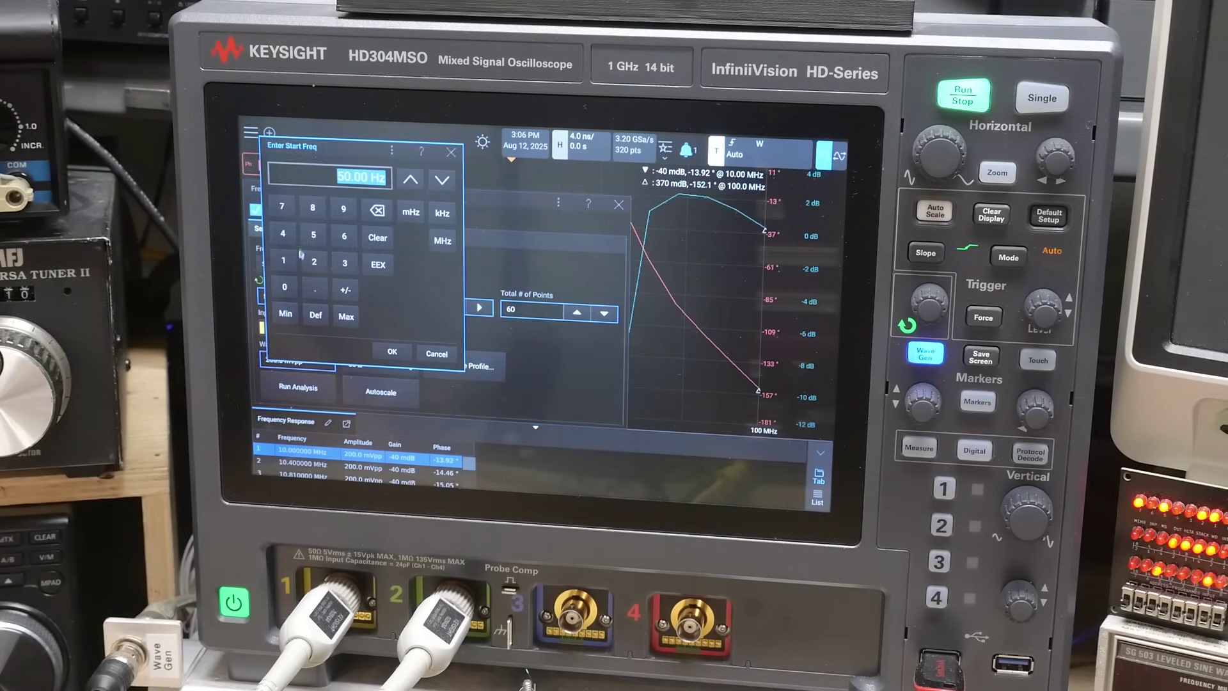
click(312, 234)
click(285, 287)
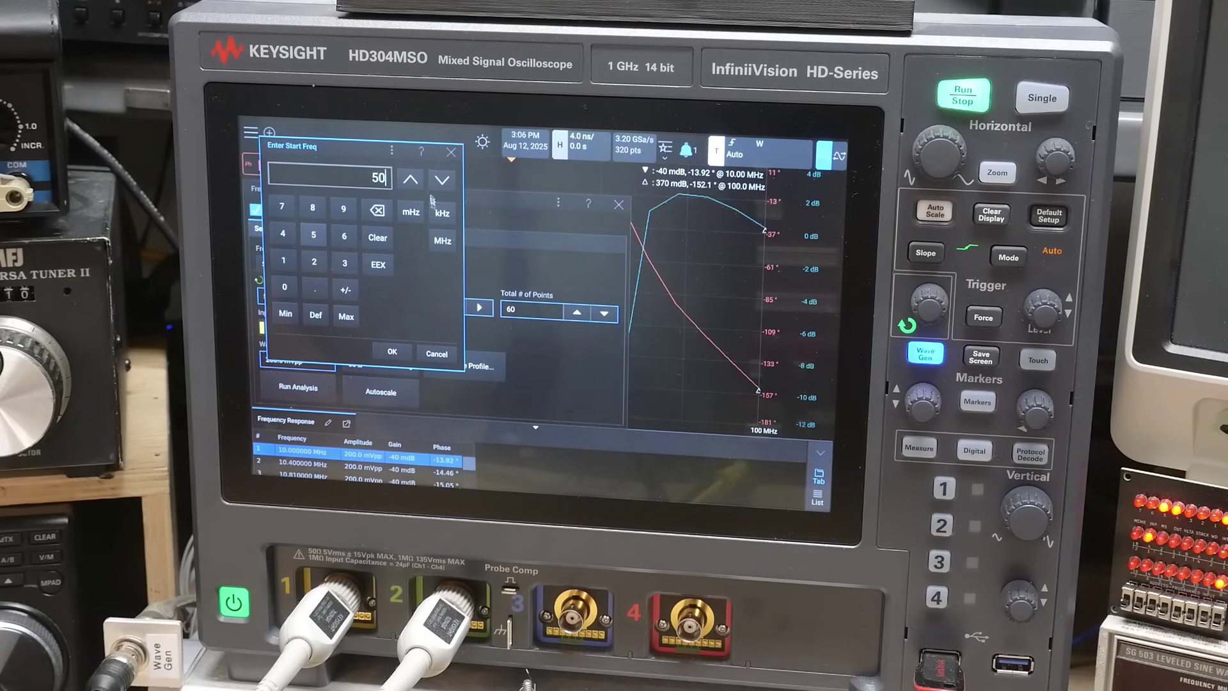
click(443, 241)
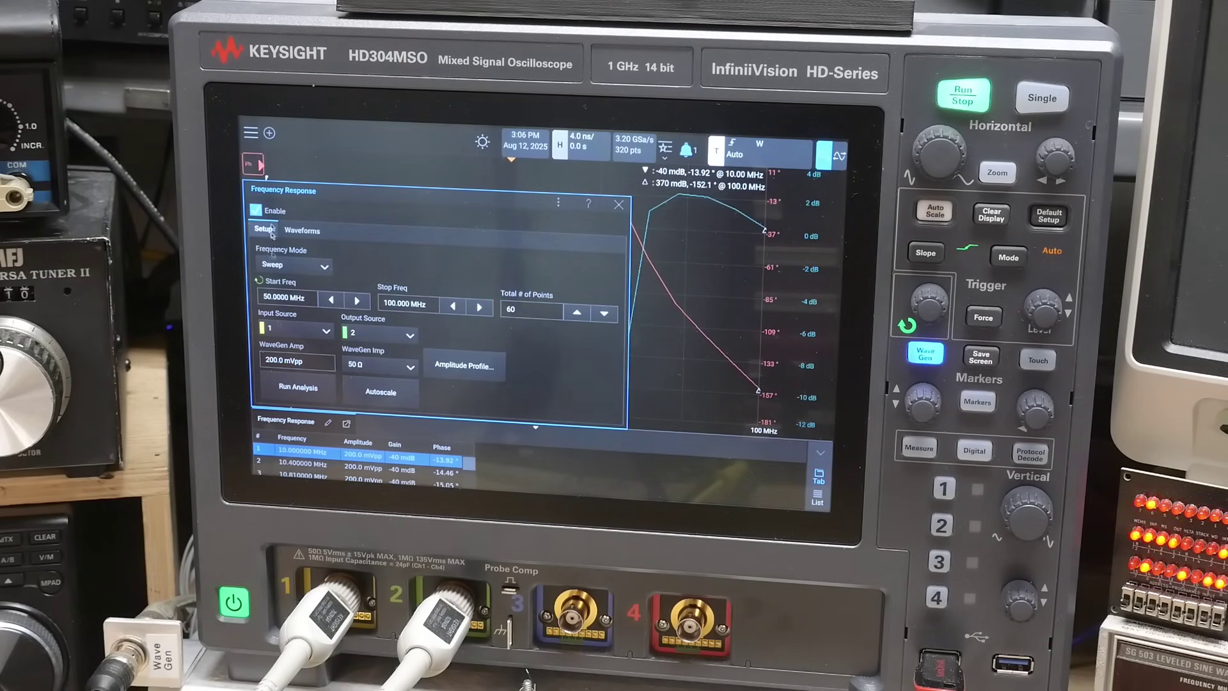
click(298, 387)
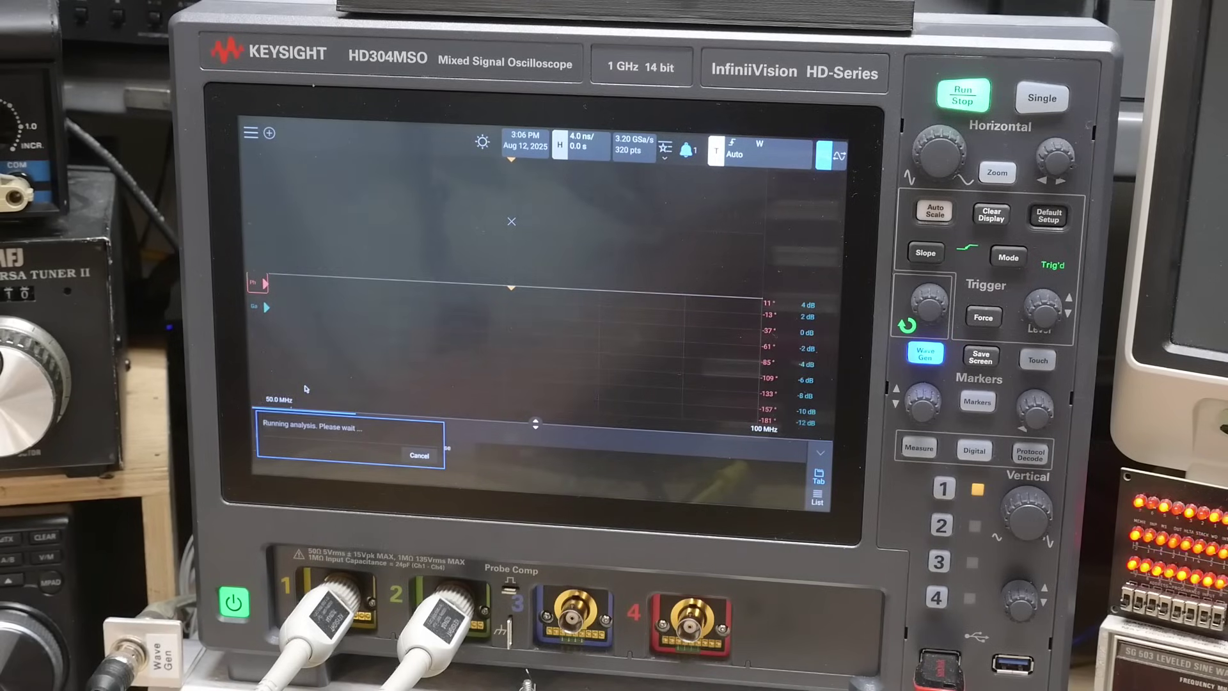